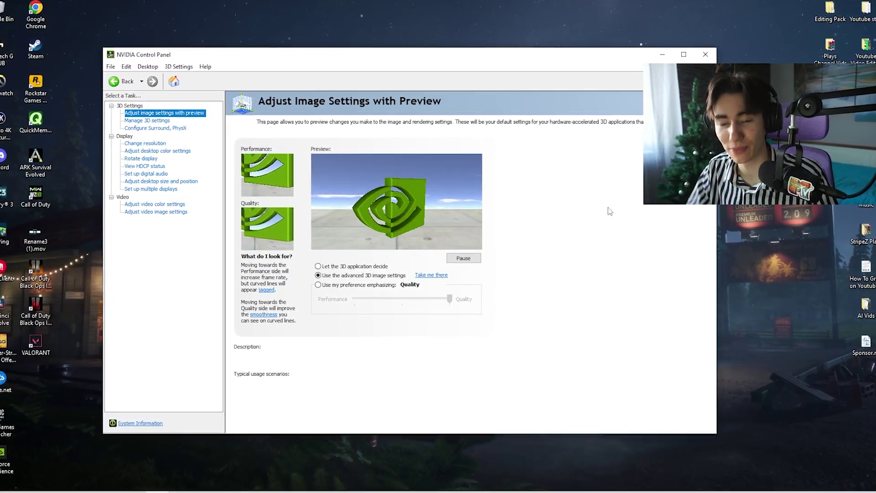
# Launch NVIDIA Control Panel by searching 'nvidia' from the Windows Start menu.
pyautogui.press('super')
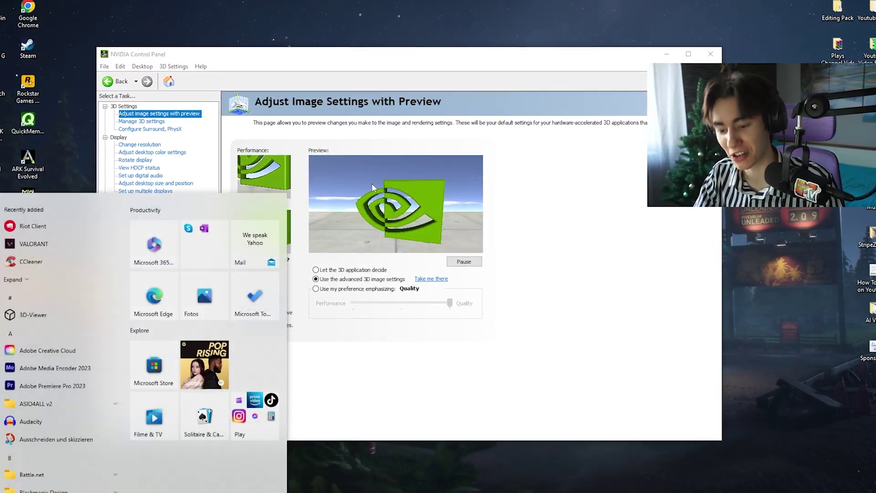
pyautogui.write('nvidia')
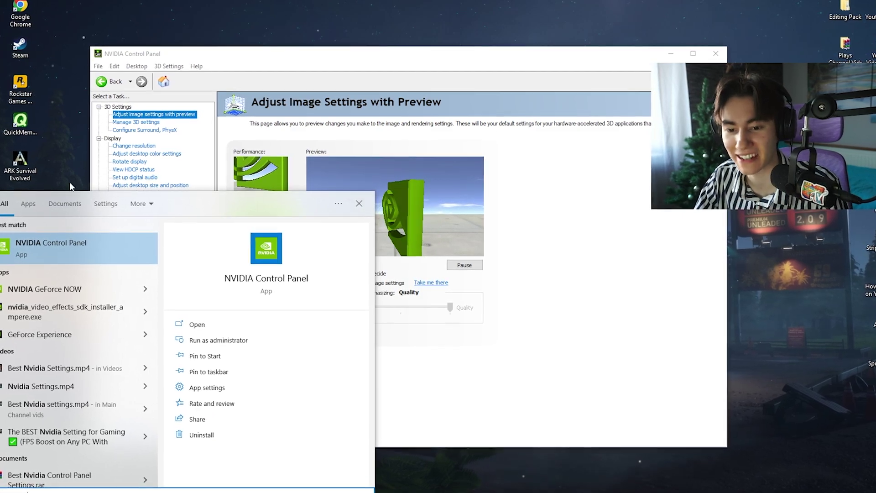
pyautogui.click(61, 253)
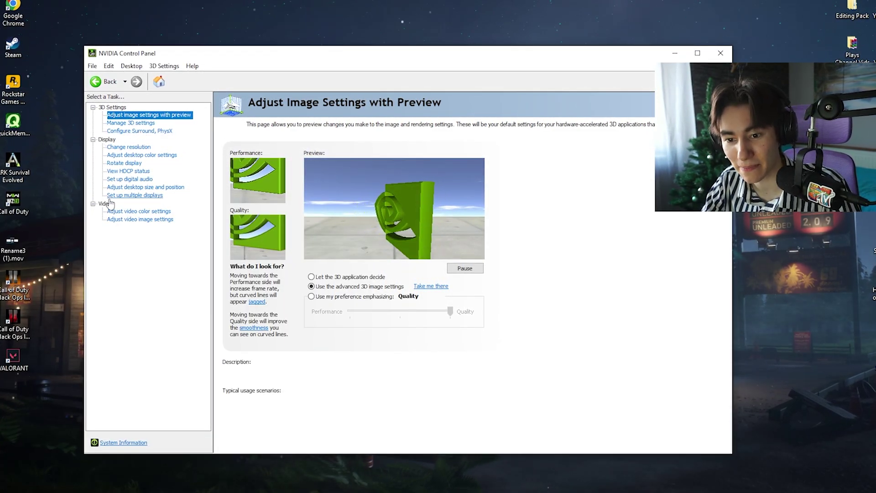
# On the Manage 3D Settings page, try Image Scaling with sharpening raised slightly, then leave it Off.
pyautogui.click(114, 124)
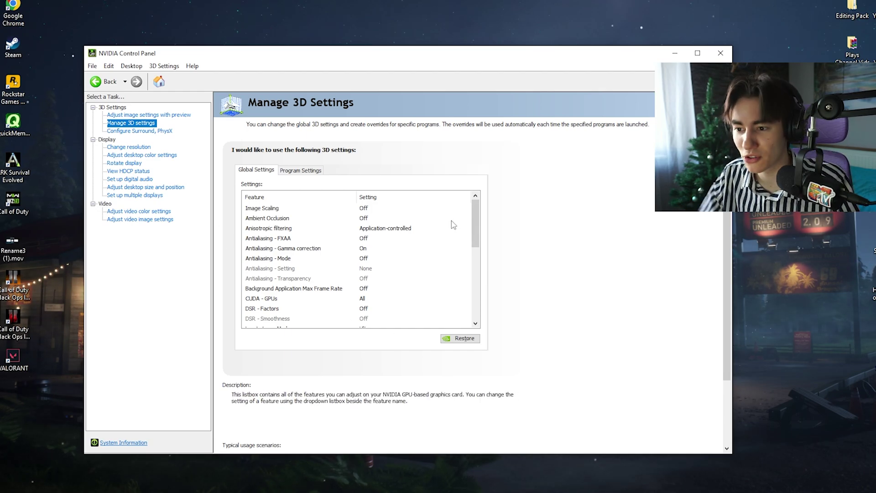
pyautogui.click(456, 208)
pyautogui.click(384, 209)
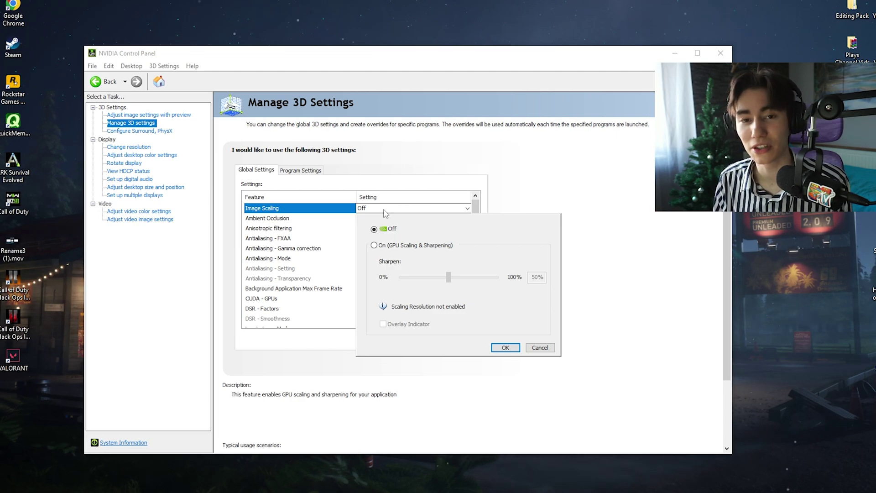
pyautogui.click(391, 248)
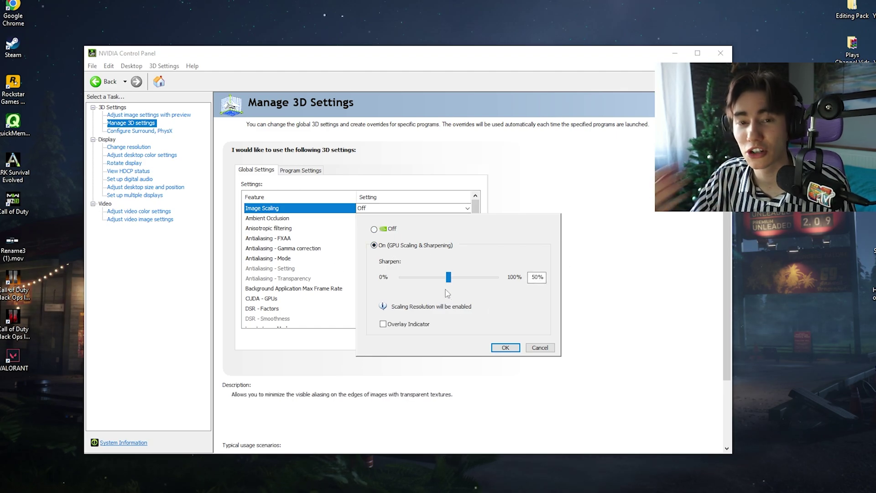
pyautogui.moveTo(449, 277); pyautogui.dragTo(453, 280)
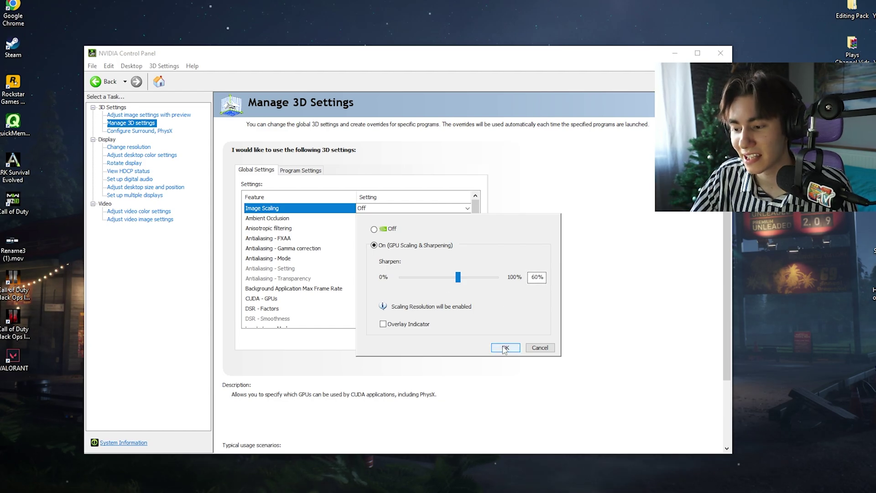
pyautogui.click(373, 229)
pyautogui.click(505, 347)
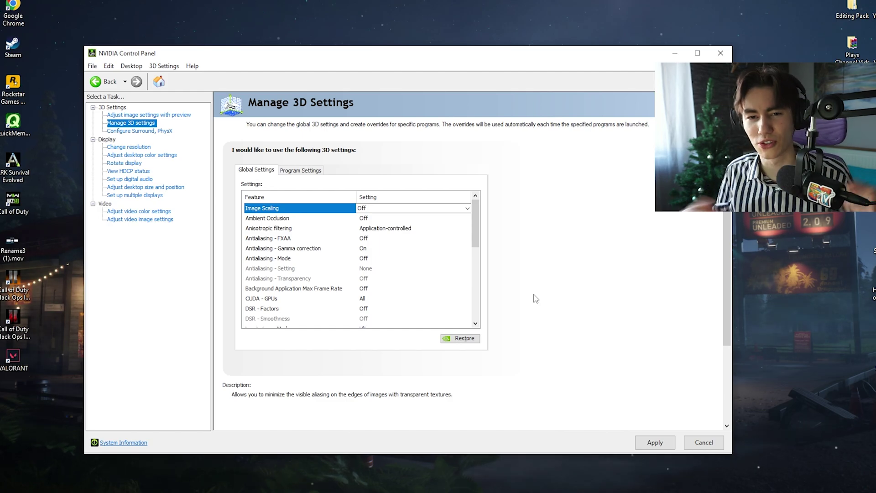
# Set Anisotropic filtering to Off in the Global Settings list.
pyautogui.click(337, 220)
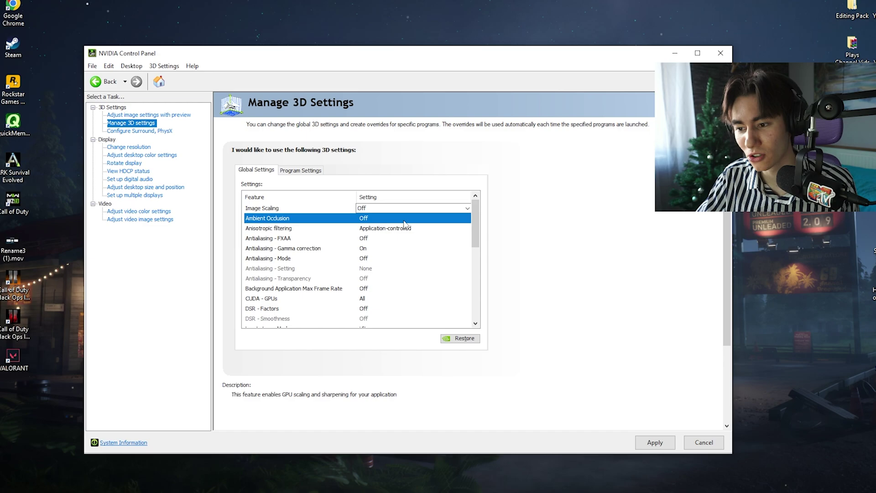
pyautogui.click(310, 228)
pyautogui.scroll(-1, 375, 231)
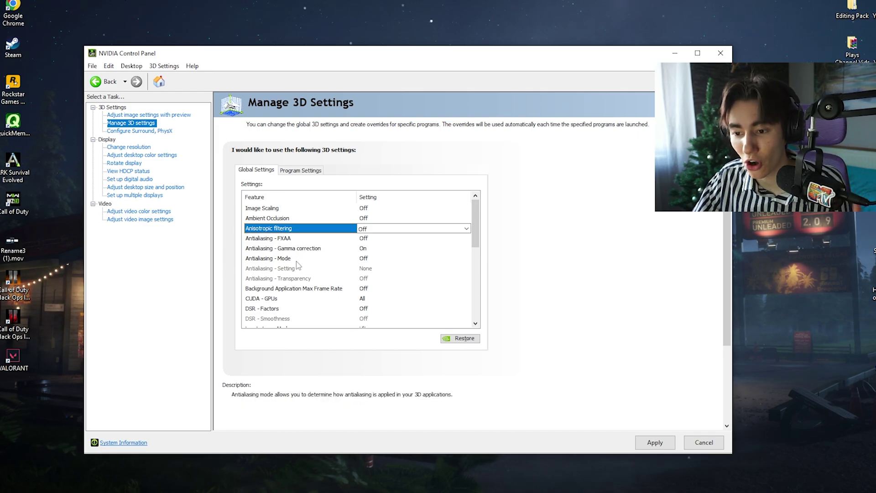
# Review Antialiasing - Gamma correction and bring up the Background Application Max Frame Rate options.
pyautogui.click(303, 249)
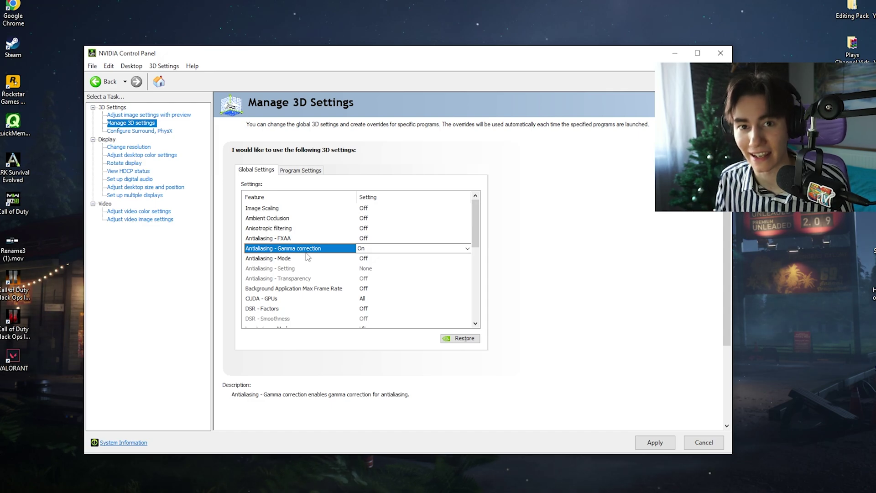
pyautogui.scroll(-1, 307, 257)
pyautogui.click(307, 258)
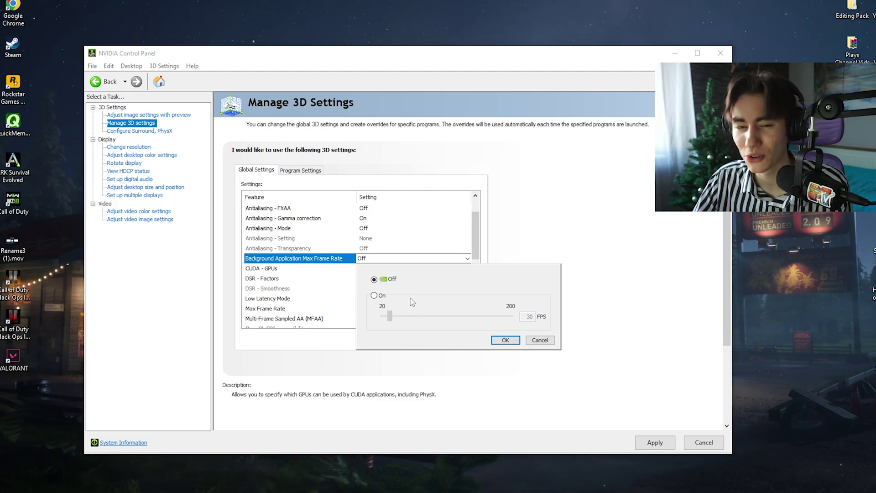
# Turn on the Background Application Max Frame Rate cap at 30 FPS.
pyautogui.click(382, 296)
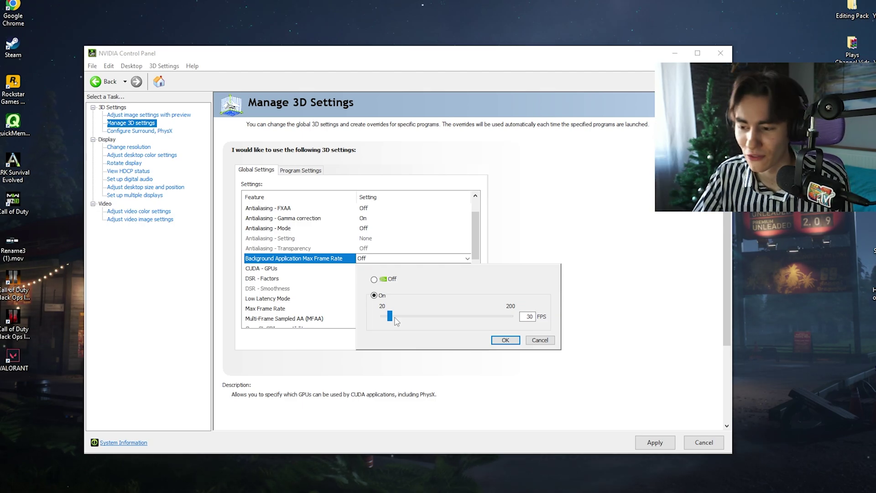
pyautogui.click(505, 340)
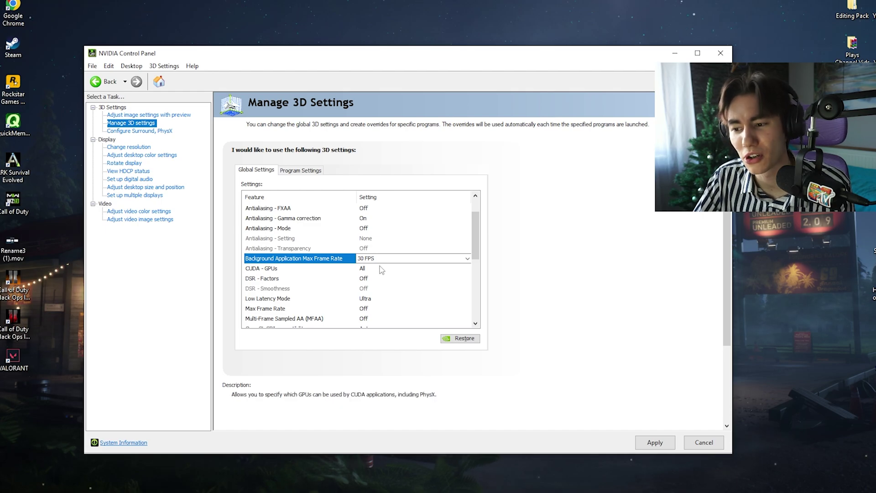
pyautogui.click(274, 269)
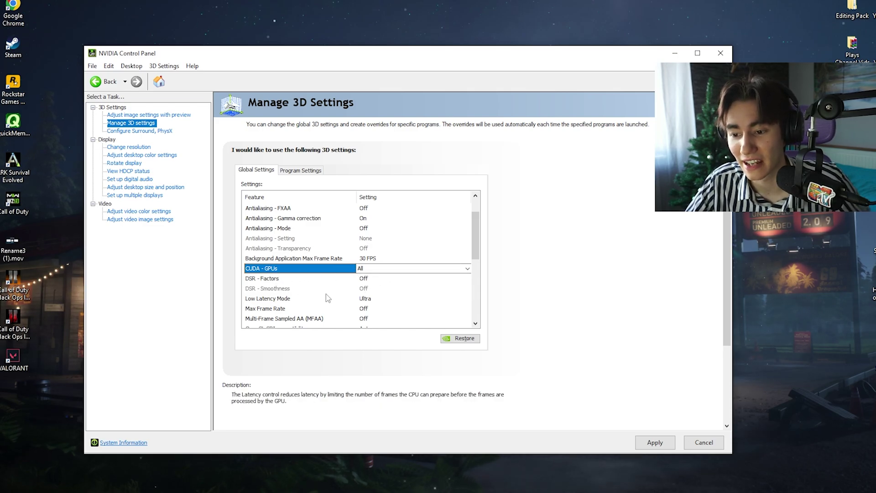
# Keep Low Latency Mode set to Ultra.
pyautogui.scroll(-1, 321, 294)
pyautogui.click(269, 269)
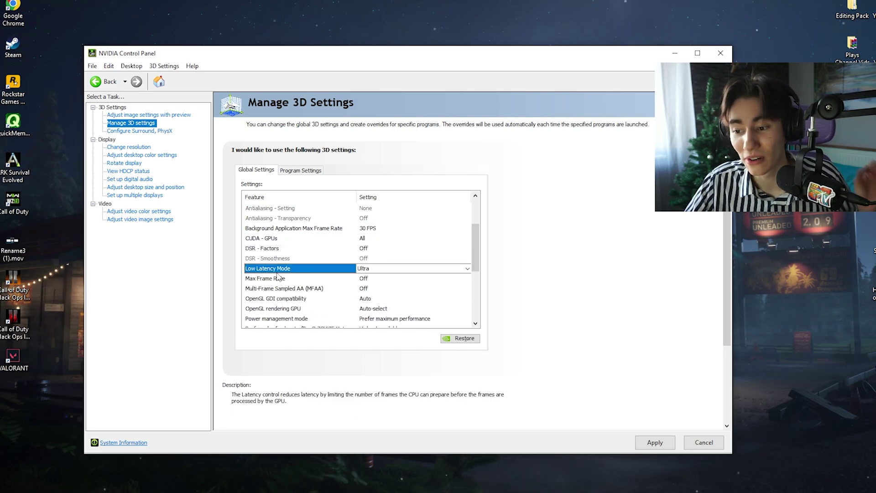
pyautogui.click(392, 269)
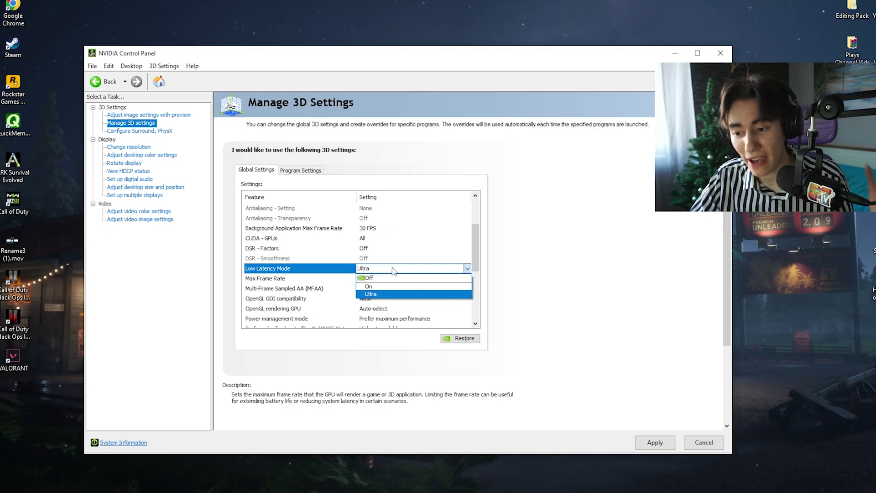
pyautogui.click(370, 294)
# Leave Max Frame Rate Off without a cap.
pyautogui.click(373, 278)
pyautogui.click(374, 279)
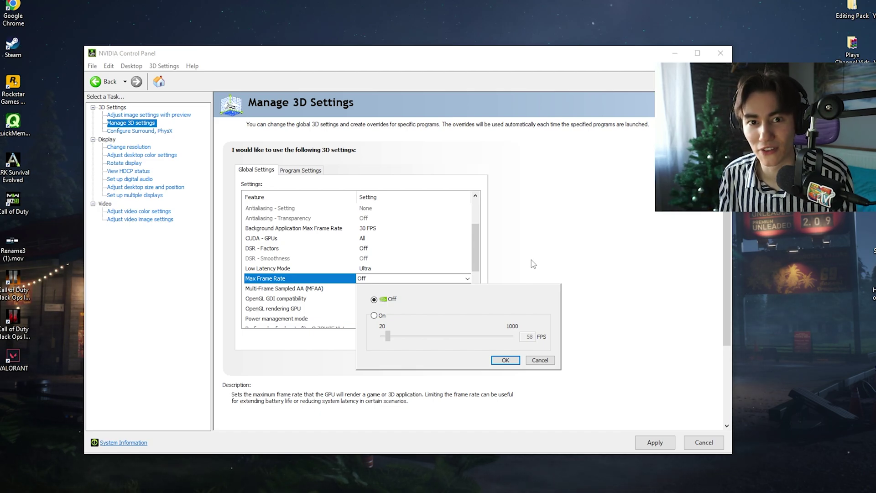
pyautogui.click(505, 360)
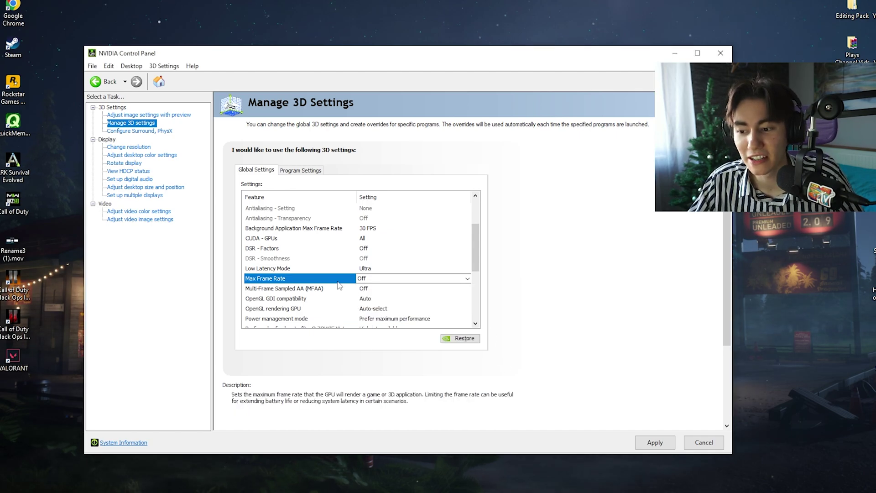
# Review the MFAA, OpenGL GDI compatibility and OpenGL rendering GPU settings.
pyautogui.click(363, 288)
pyautogui.scroll(-1, 355, 279)
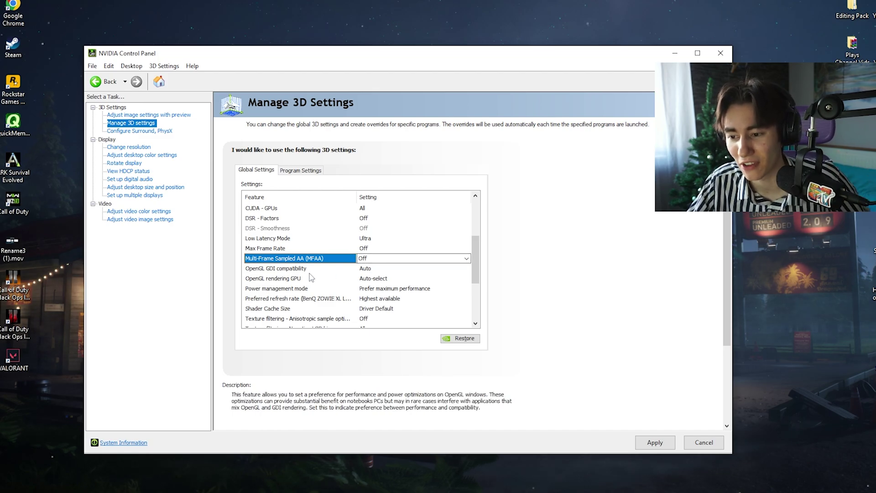
pyautogui.scroll(-1, 299, 261)
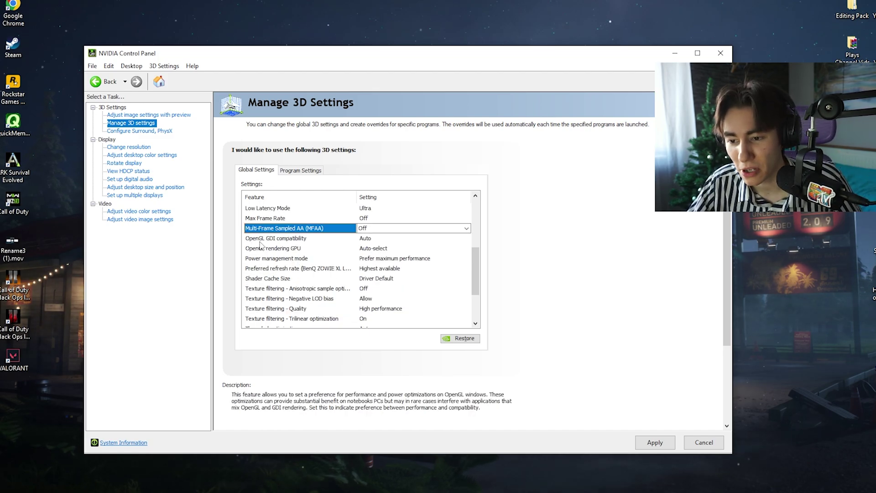
pyautogui.click(292, 239)
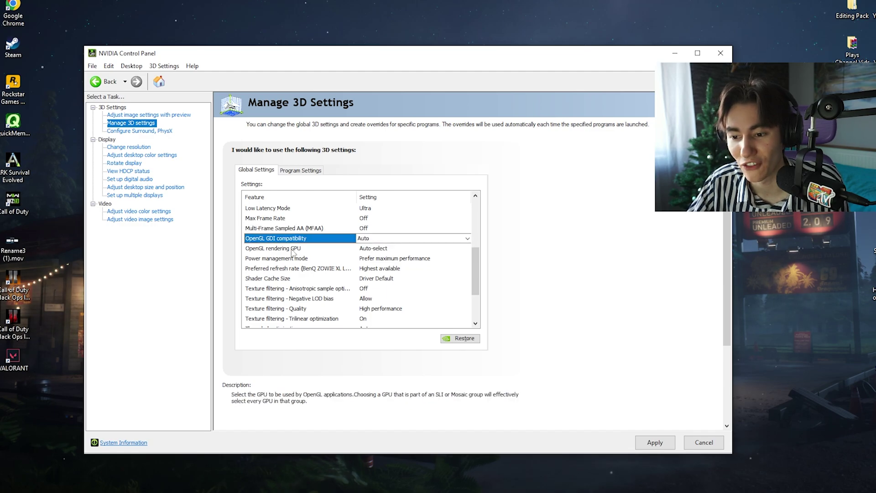
pyautogui.click(370, 249)
# Keep Power management mode at Prefer maximum performance and set Preferred refresh rate to Highest available.
pyautogui.click(371, 259)
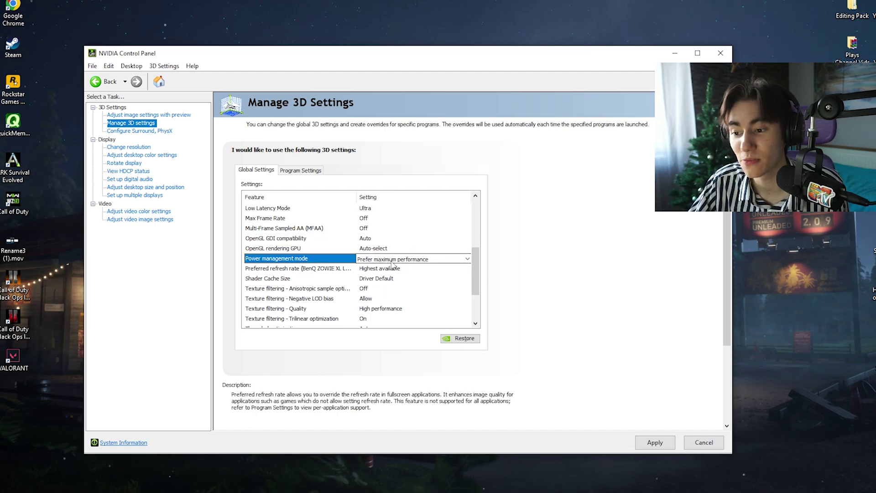
pyautogui.click(409, 261)
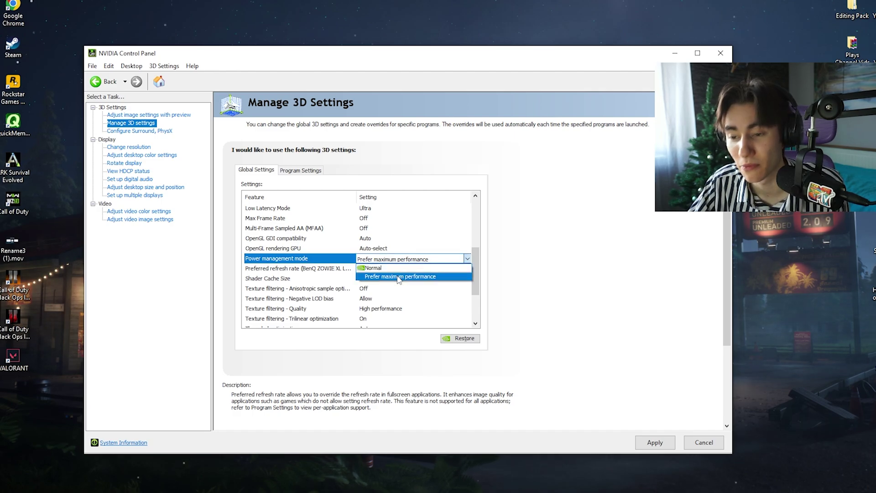
pyautogui.click(397, 277)
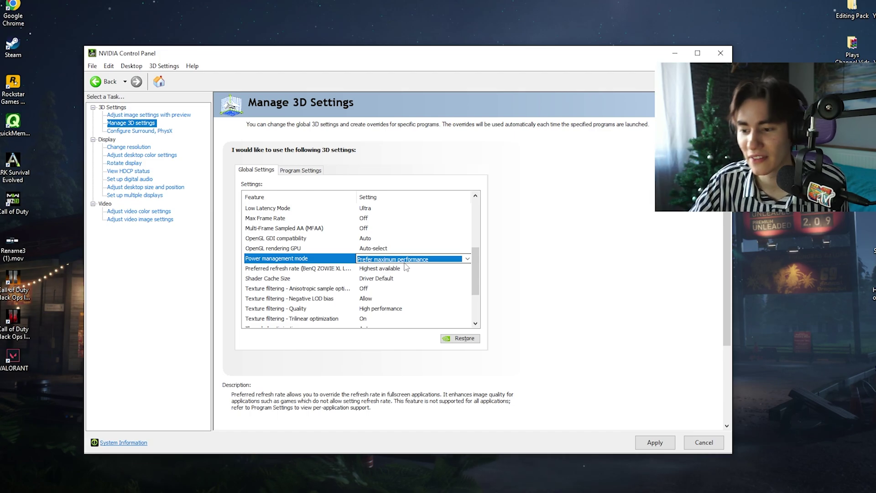
pyautogui.click(404, 268)
pyautogui.click(372, 270)
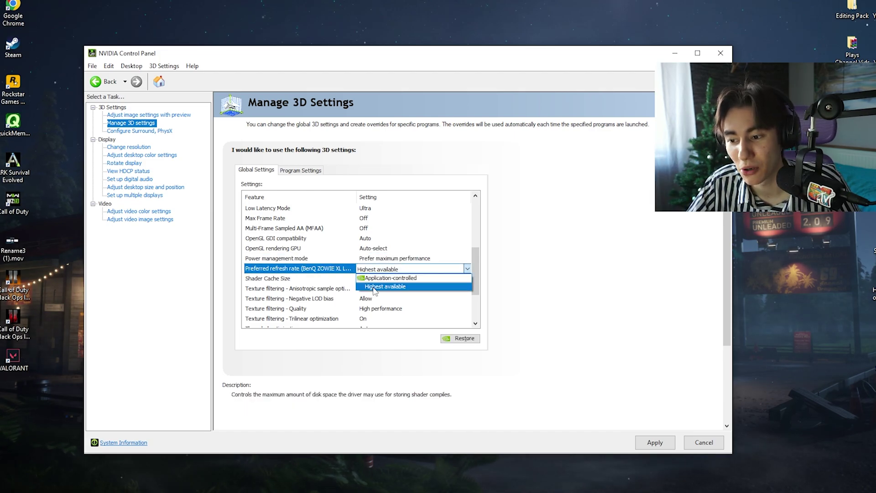
pyautogui.click(374, 288)
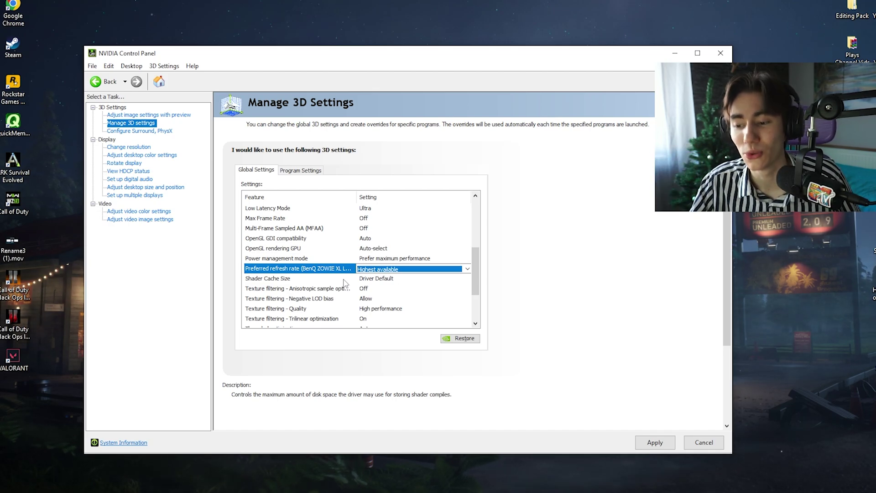
# Choose 10 GB for Shader Cache Size, then select the Anisotropic sample optimization row.
pyautogui.click(312, 280)
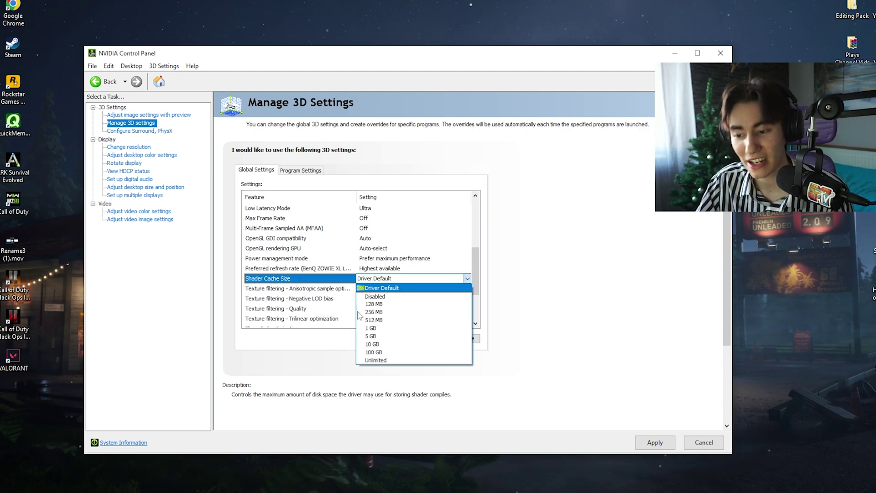
pyautogui.click(399, 345)
pyautogui.scroll(-3, 396, 280)
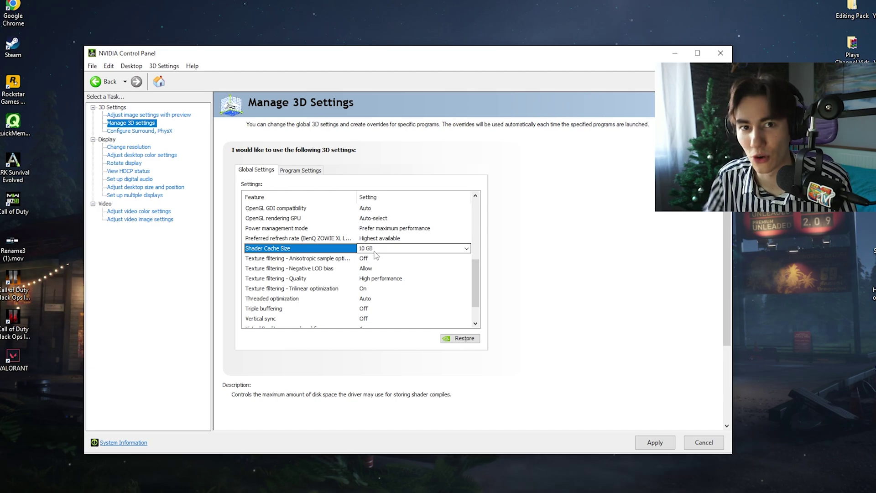
pyautogui.click(374, 257)
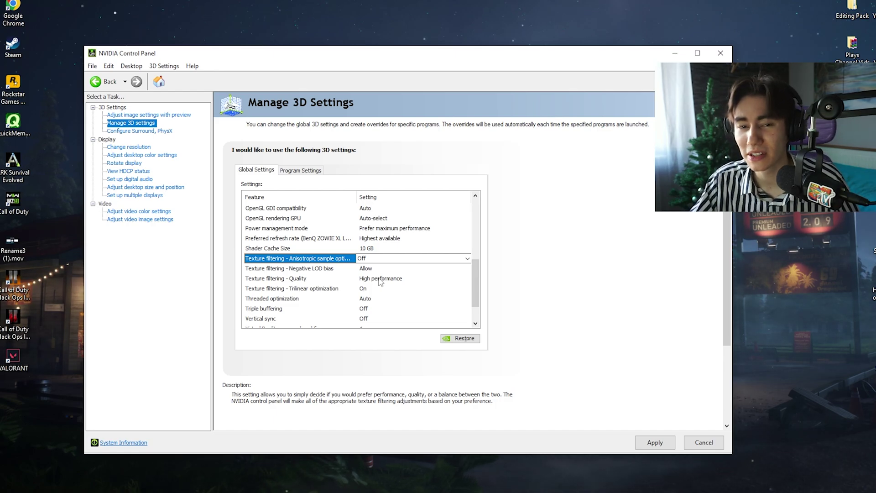
# Review Trilinear optimization, Threaded optimization, Triple buffering and Vertical sync, then go to Adjust desktop color settings.
pyautogui.click(308, 289)
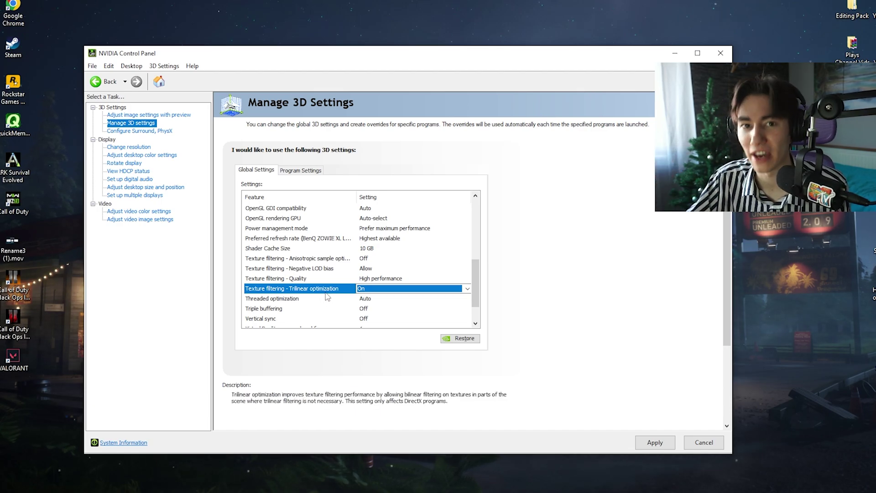
pyautogui.click(288, 298)
pyautogui.scroll(-1, 291, 278)
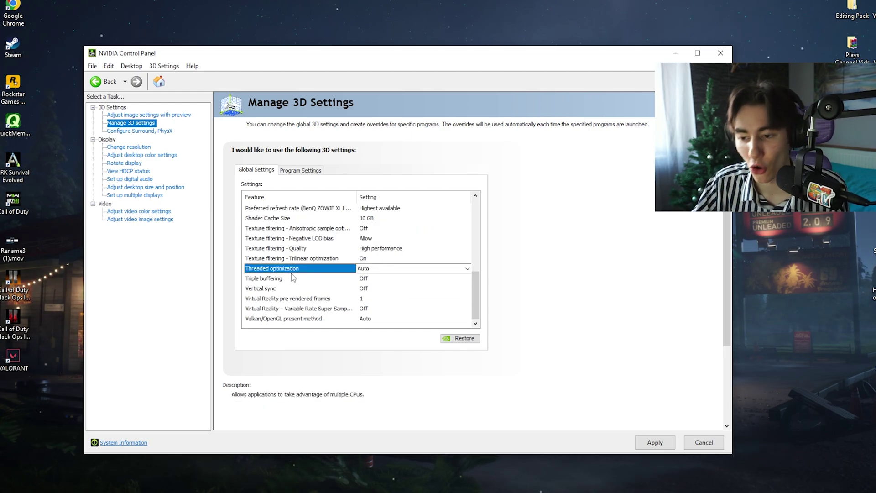
pyautogui.click(272, 279)
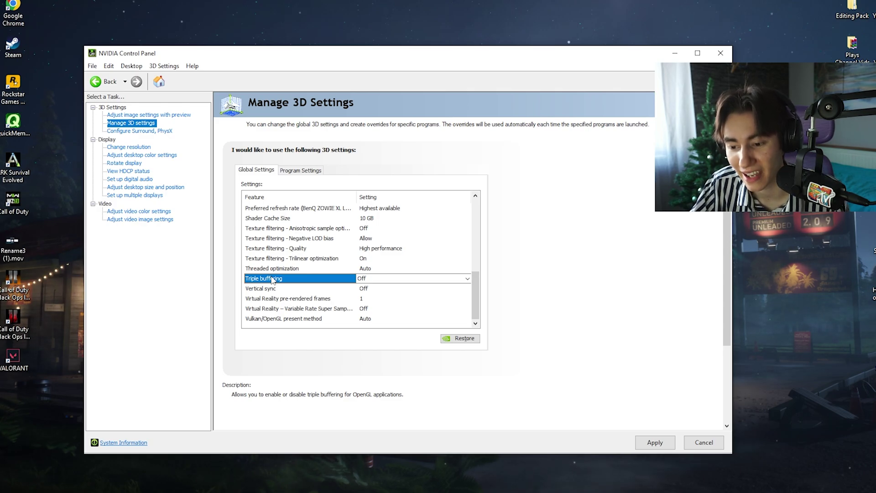
pyautogui.moveTo(427, 288)
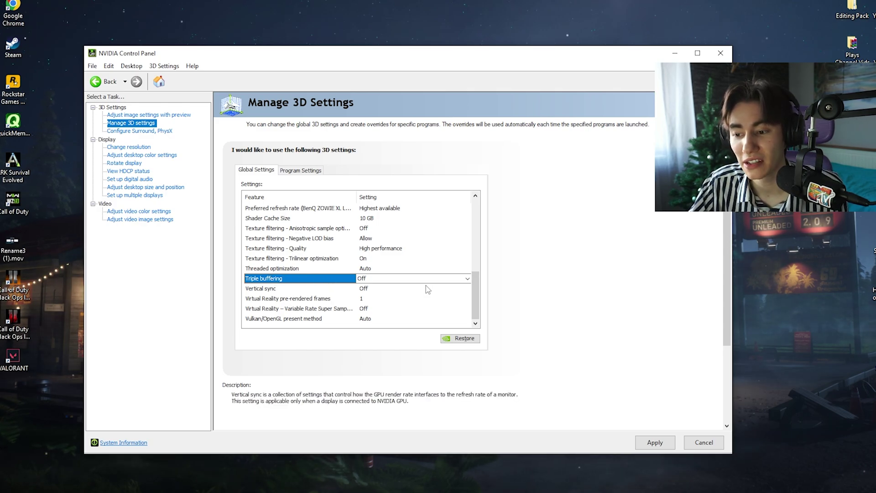
pyautogui.click(273, 289)
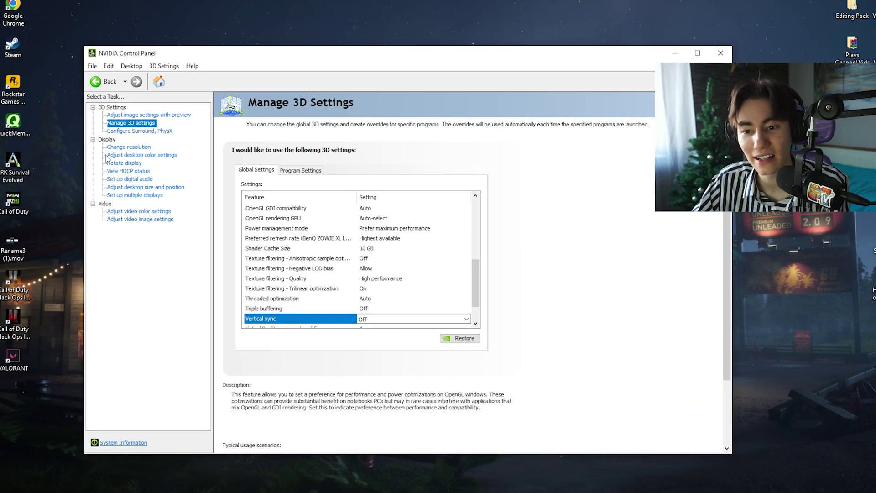
pyautogui.click(142, 148)
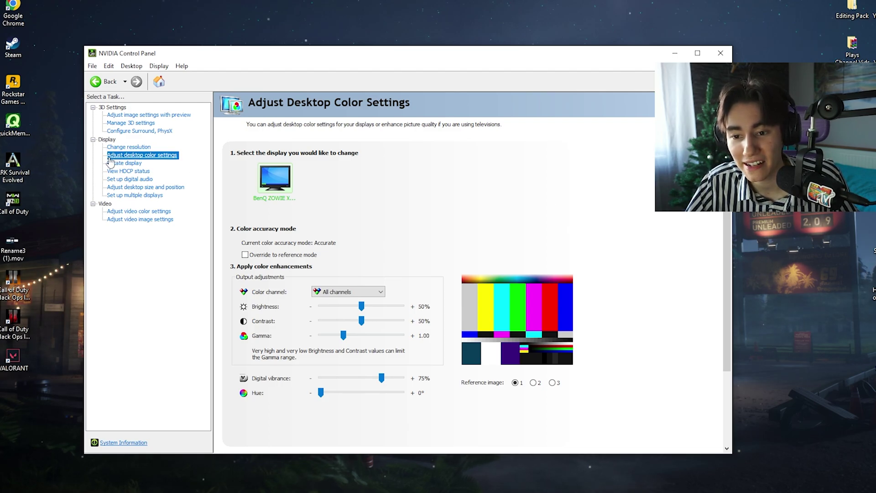
# Scroll the desktop color page, then switch to Adjust video color settings under Video.
pyautogui.scroll(-1, 400, 210)
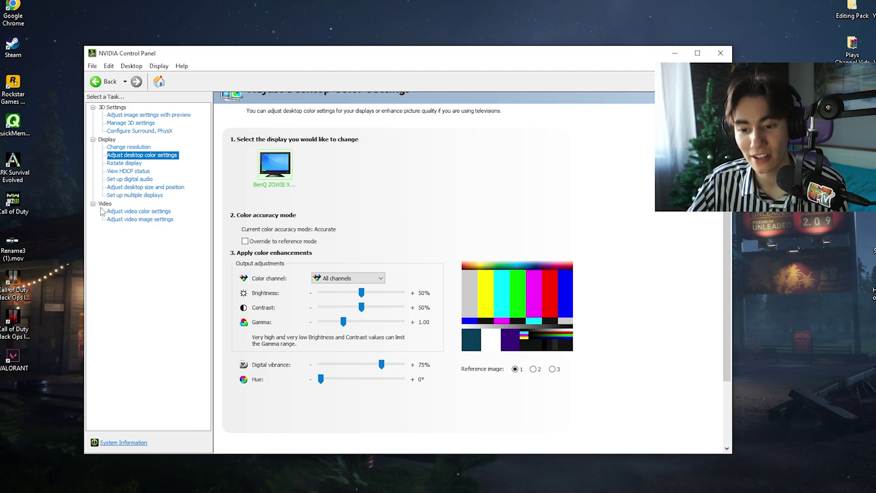
pyautogui.click(127, 213)
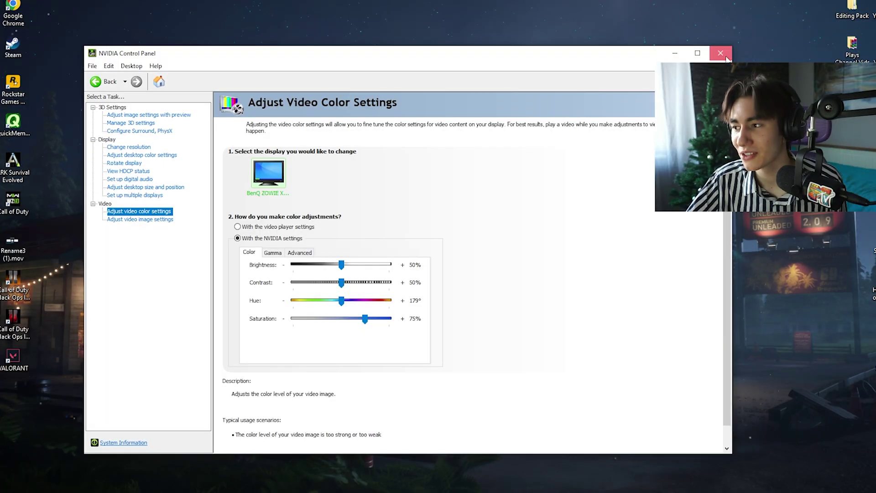
# Close the NVIDIA Control Panel window.
pyautogui.click(721, 54)
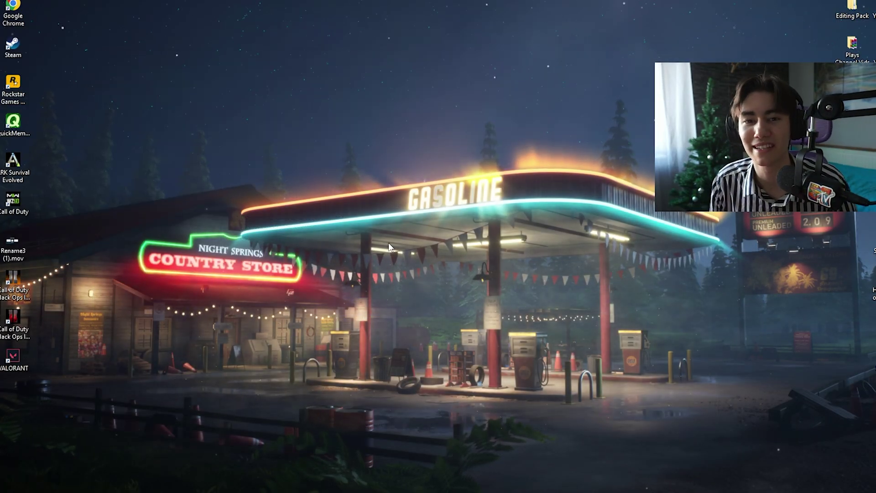